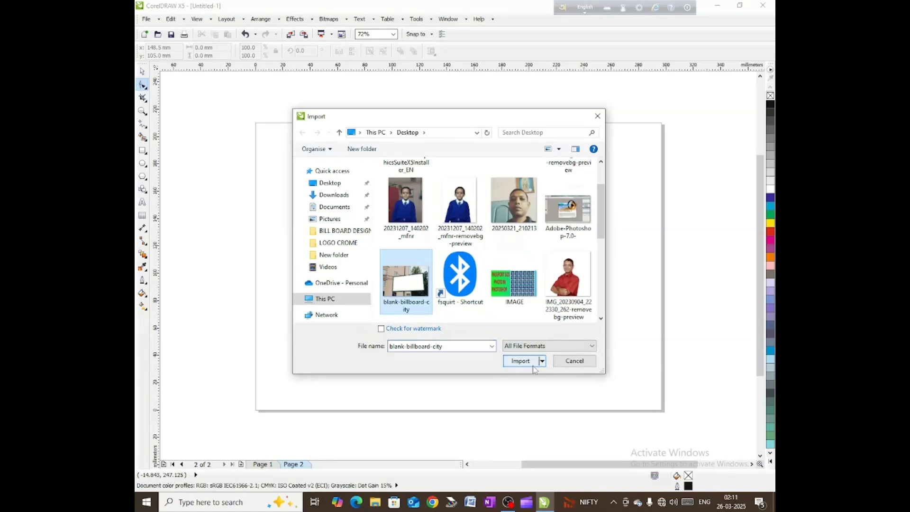
# Import the blank-billboard-city image and place it on Page 2 at about 187 × 125 mm.
pyautogui.click(522, 363)
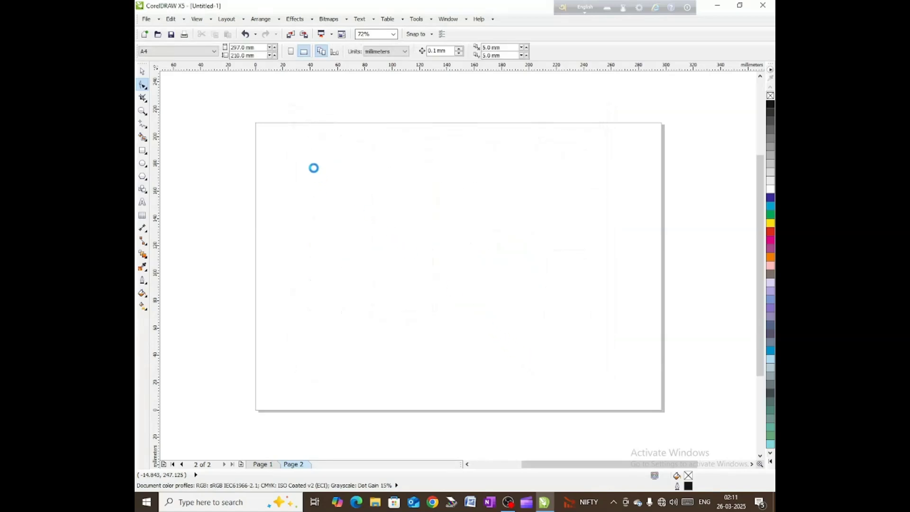
pyautogui.moveTo(307, 158); pyautogui.dragTo(562, 354)
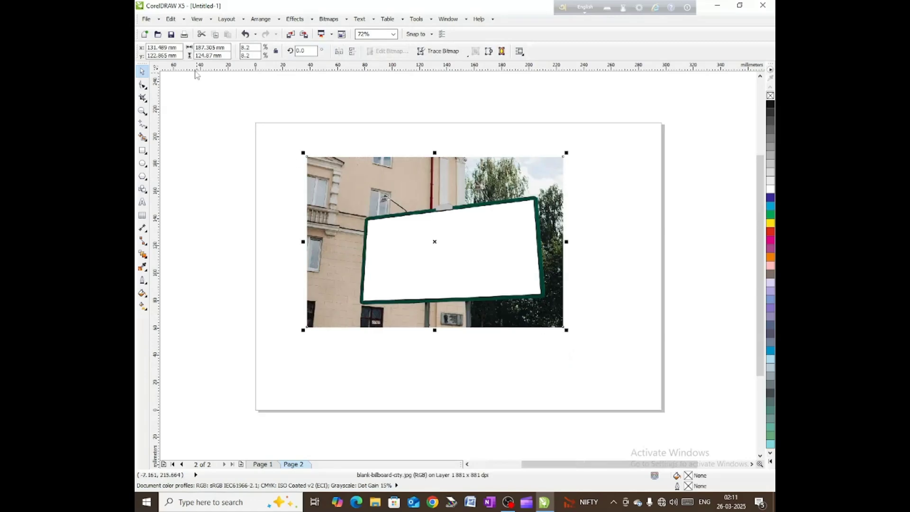
# Import the IMG-20231101-WA0017 tree photo and place it at about 196 × 110 mm, overlapping the lower part of the billboard picture.
pyautogui.click(147, 20)
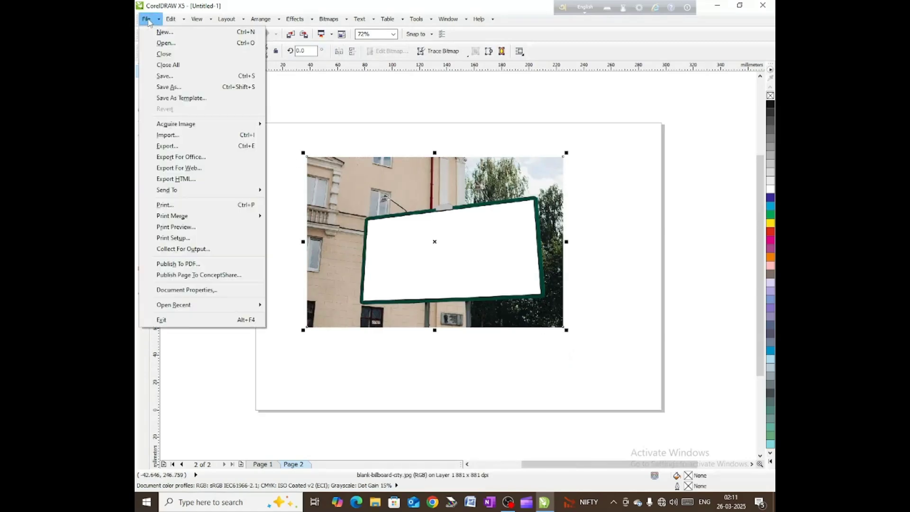
pyautogui.click(172, 136)
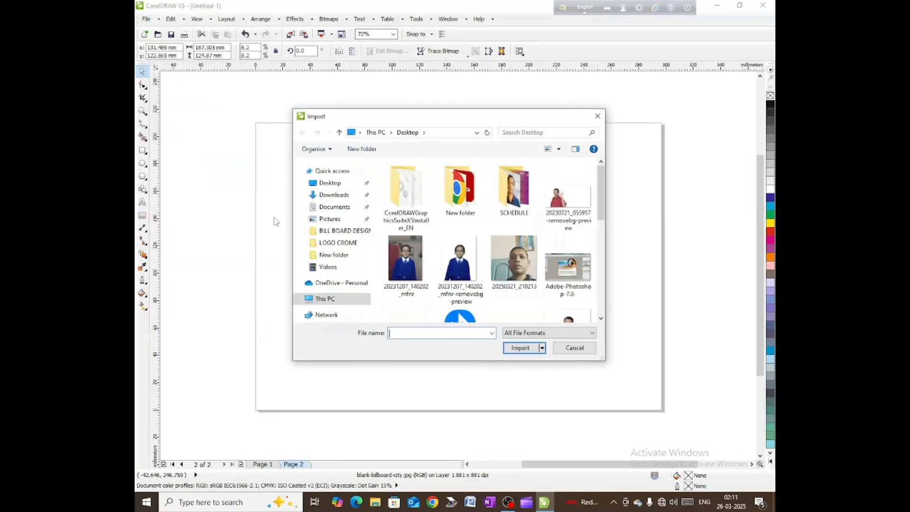
pyautogui.scroll(-3, 485, 271)
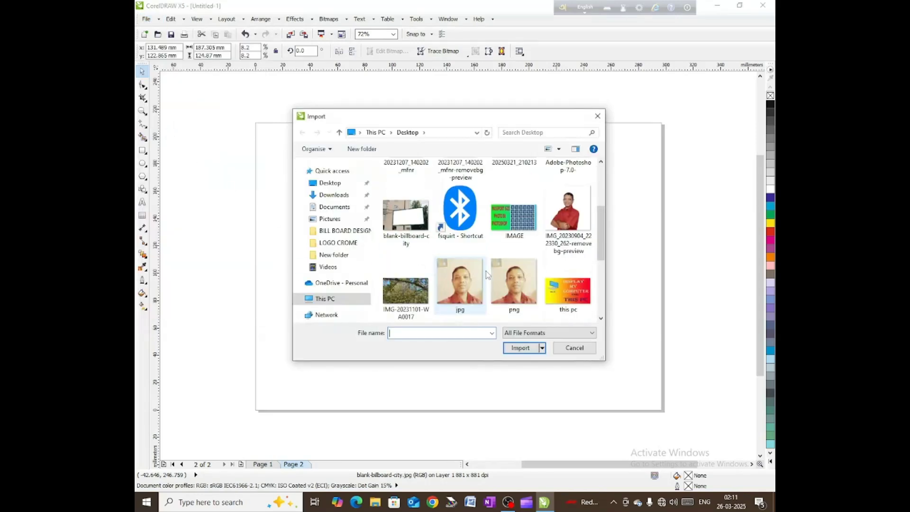
pyautogui.click(402, 292)
pyautogui.click(519, 361)
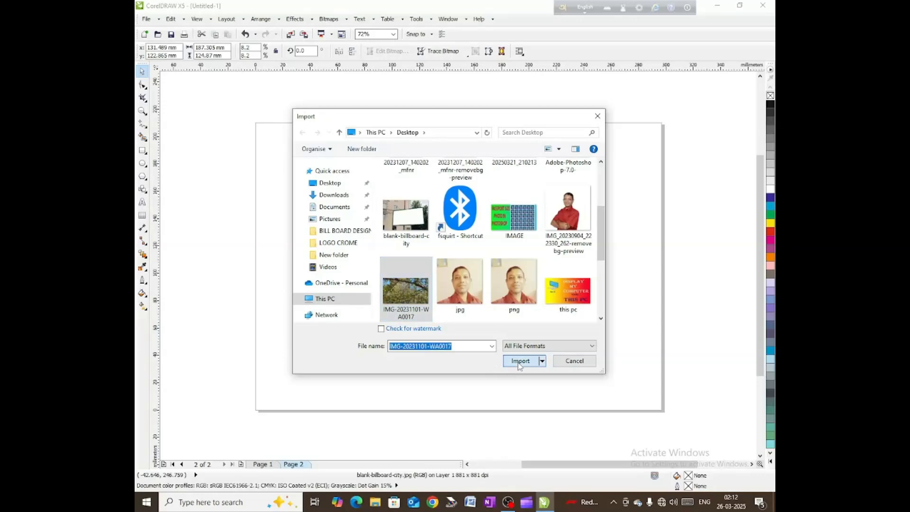
pyautogui.moveTo(236, 265); pyautogui.dragTo(503, 416)
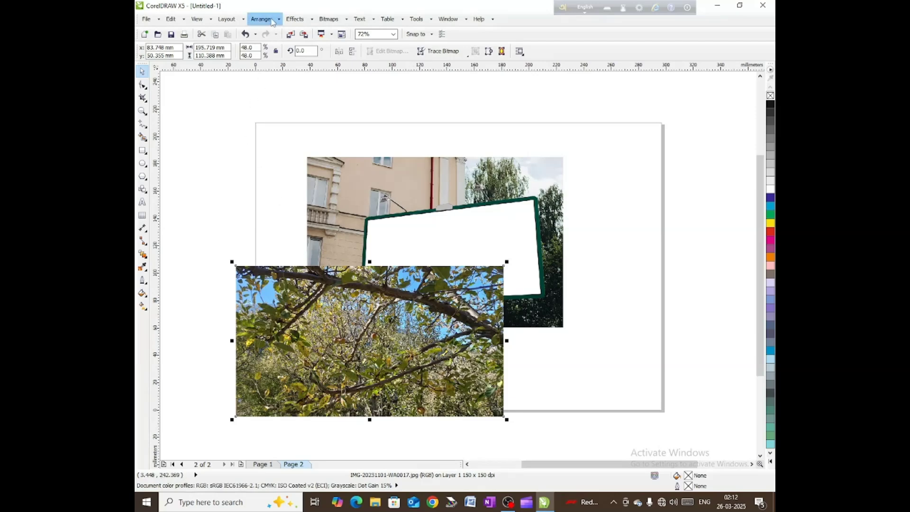
pyautogui.click(294, 20)
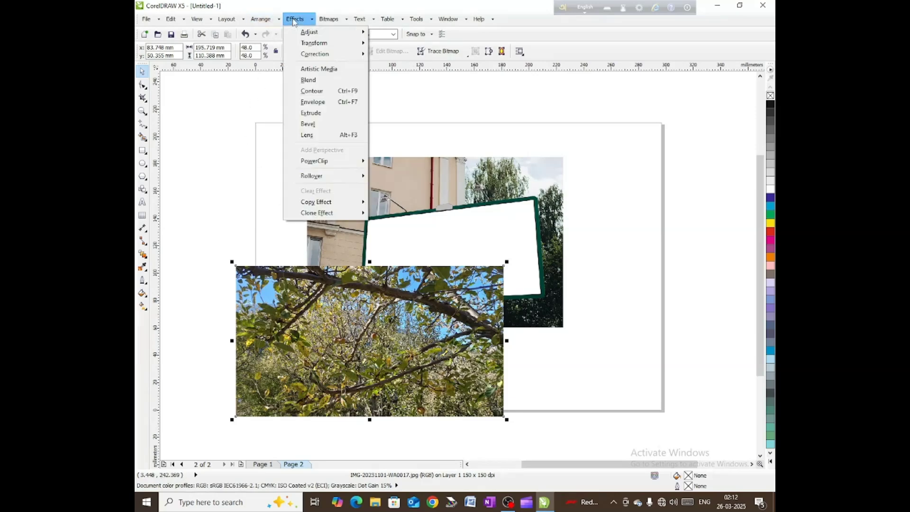
pyautogui.moveTo(317, 201)
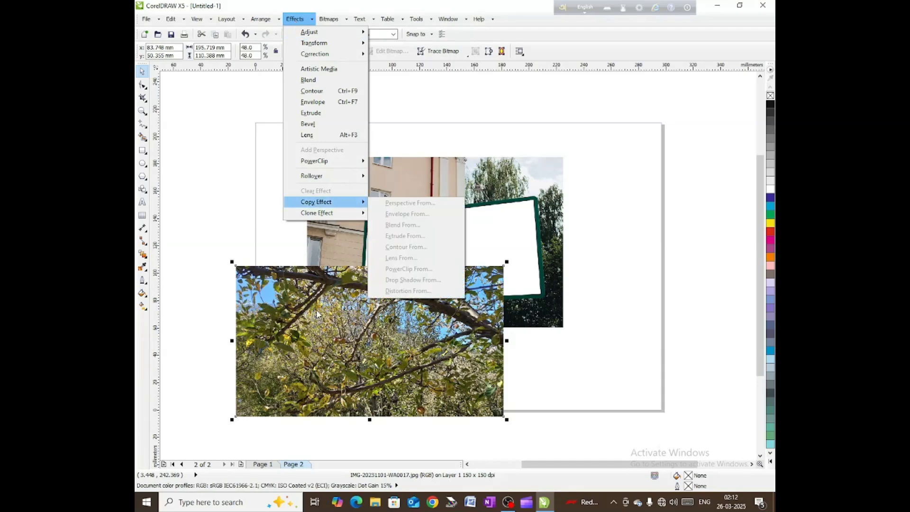
pyautogui.moveTo(330, 152)
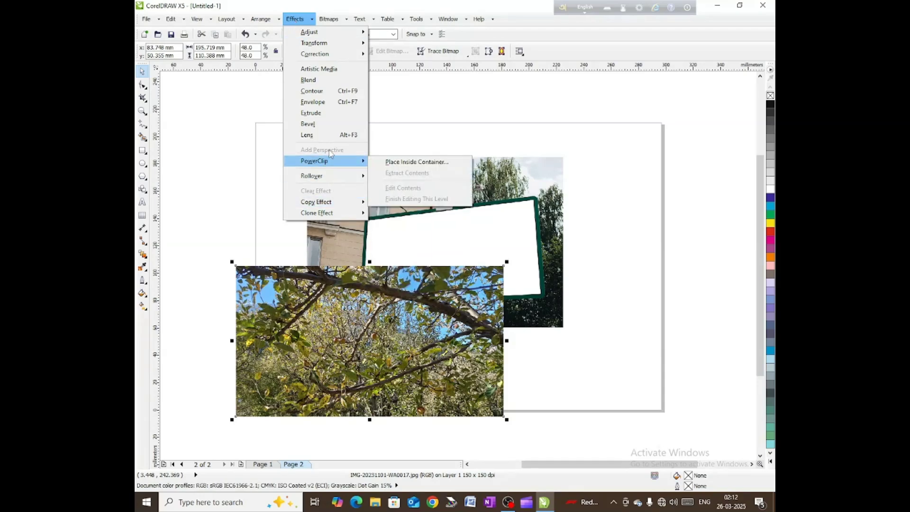
pyautogui.click(235, 191)
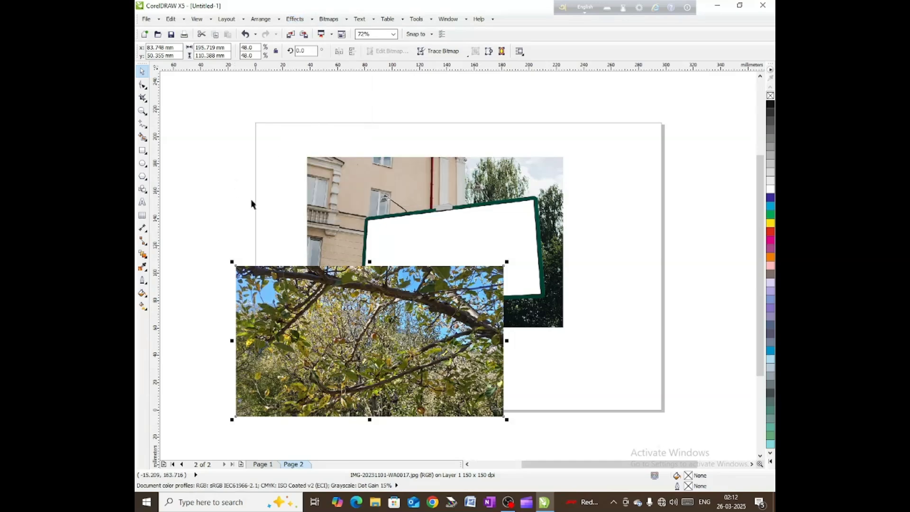
# Convert the tree photo to a 300 dpi CMYK Color (32-bit) bitmap with anti-aliasing and transparent background.
pyautogui.click(338, 21)
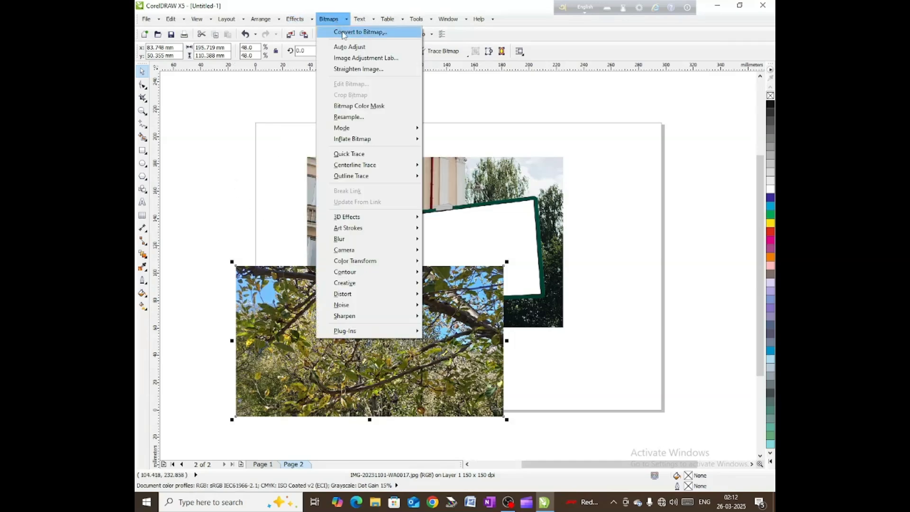
pyautogui.click(344, 32)
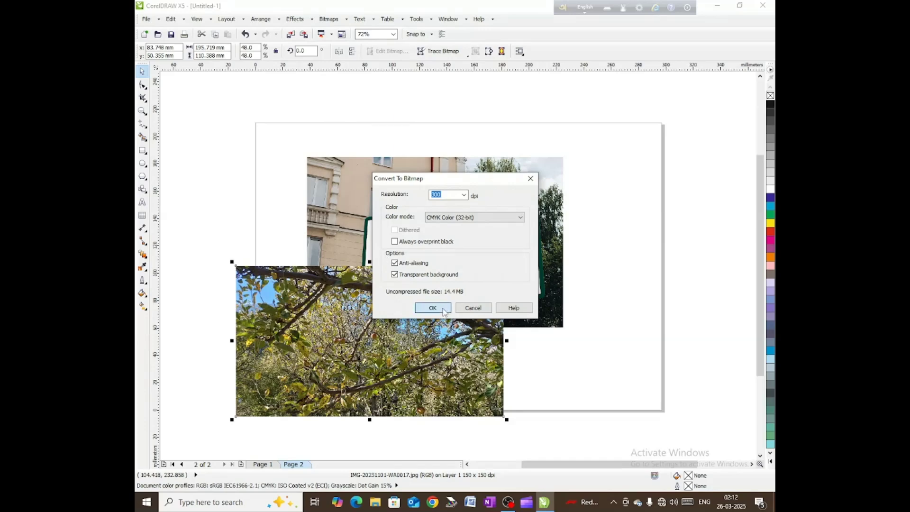
pyautogui.click(443, 309)
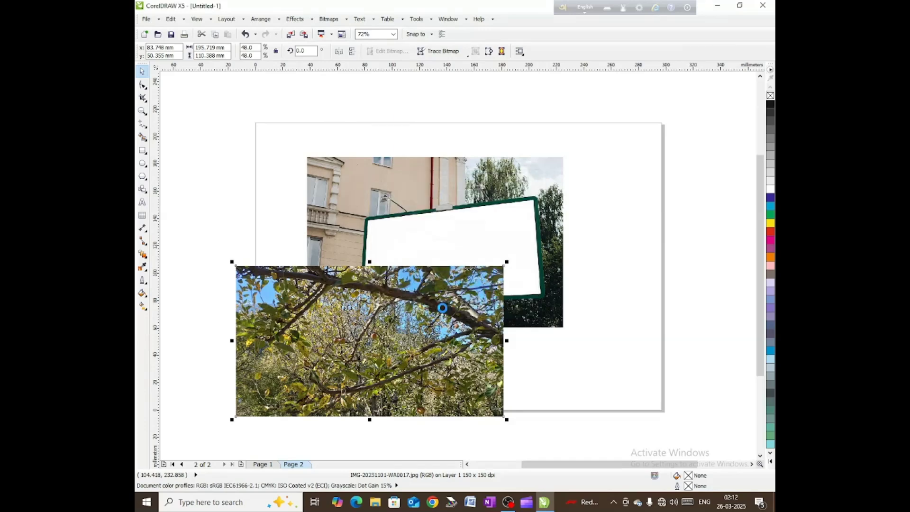
# Outline-trace the tree photo as a High quality image, keeping the original, and separate the overlapping tree pictures.
pyautogui.click(332, 20)
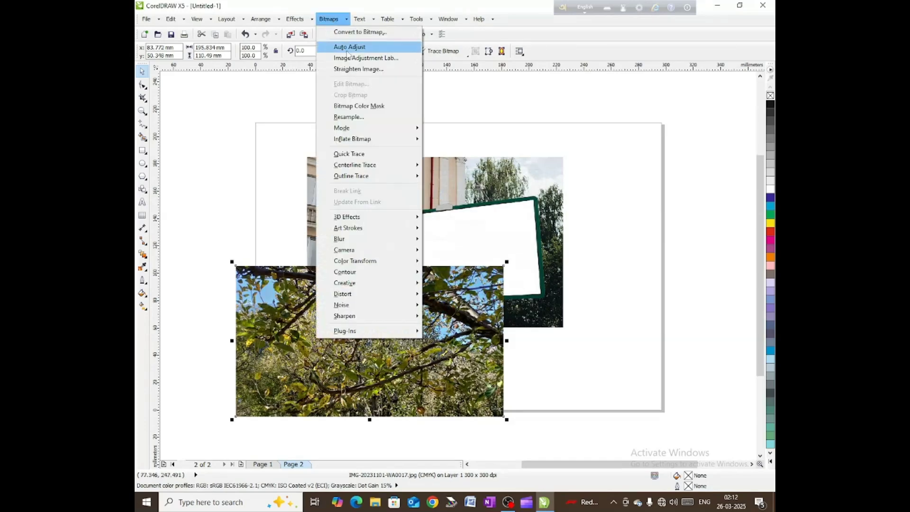
pyautogui.moveTo(352, 179)
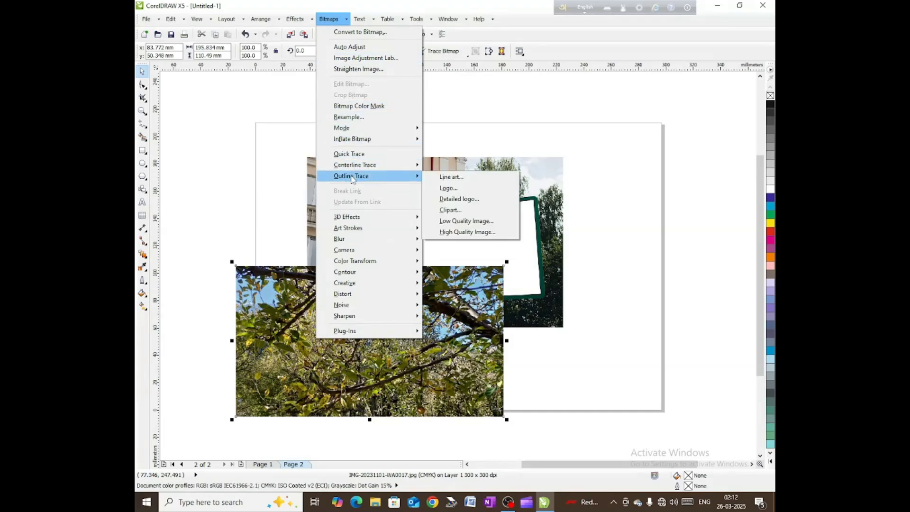
pyautogui.click(462, 233)
pyautogui.click(431, 272)
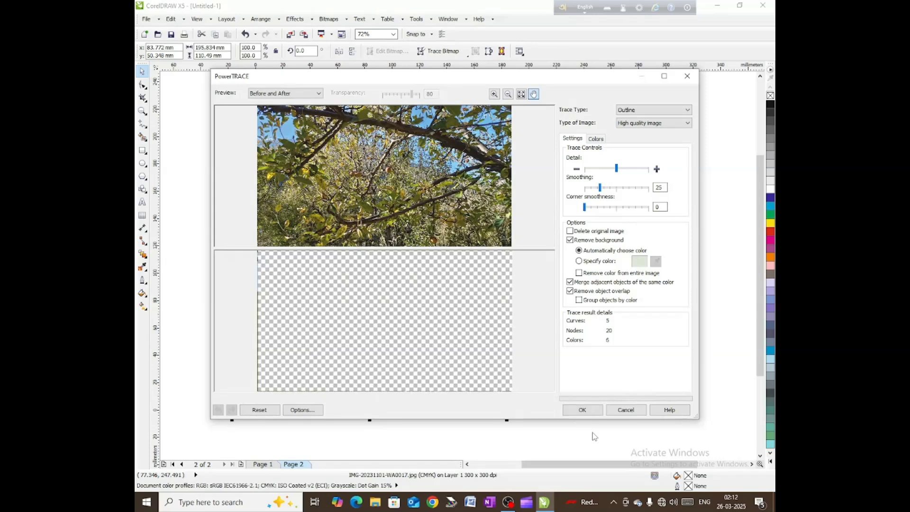
pyautogui.click(582, 410)
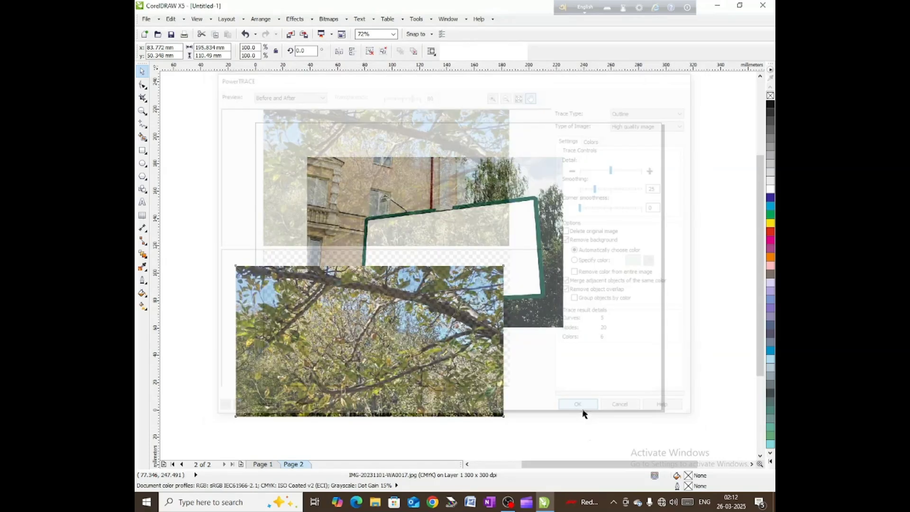
pyautogui.moveTo(352, 345); pyautogui.dragTo(375, 362)
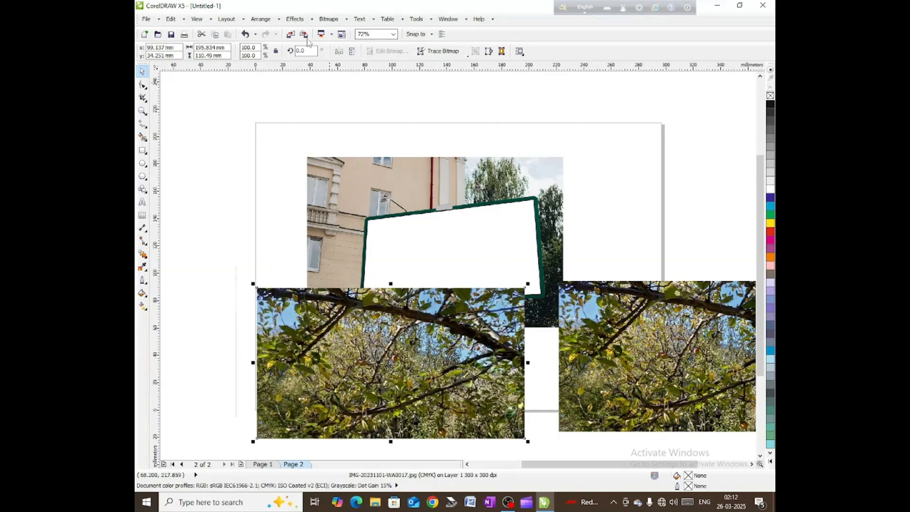
pyautogui.click(296, 19)
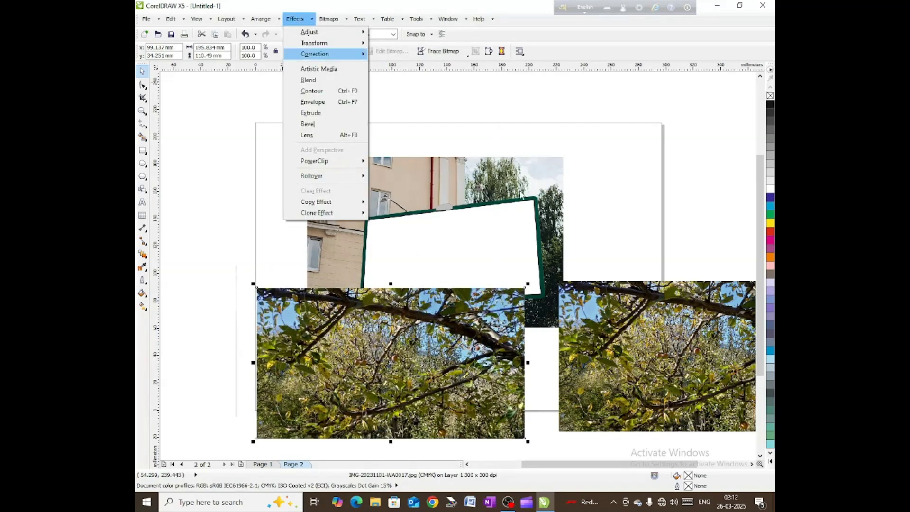
pyautogui.click(662, 328)
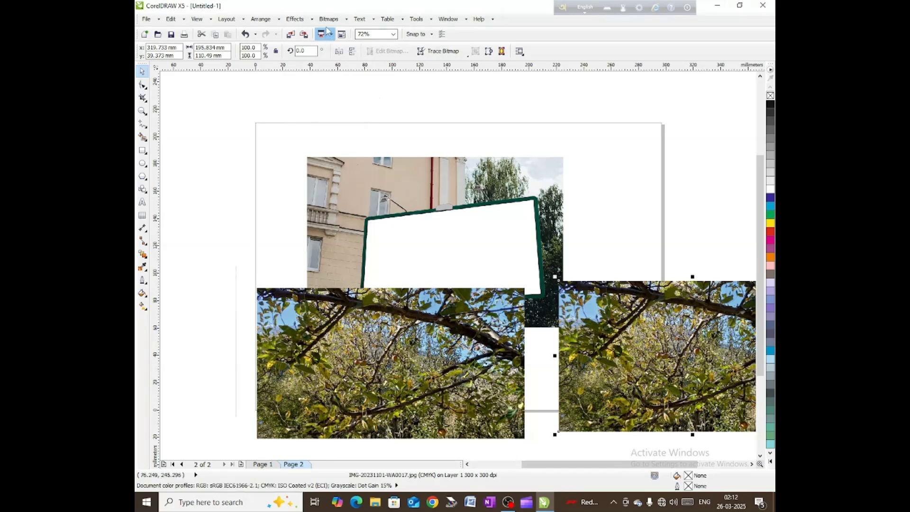
pyautogui.click(306, 22)
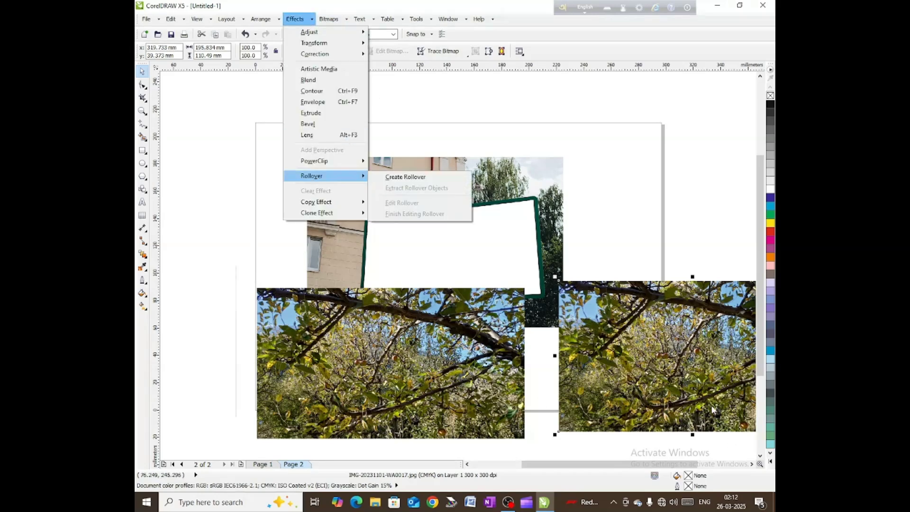
# Delete both tree pictures from the page.
pyautogui.click(647, 360)
pyautogui.press('Delete')
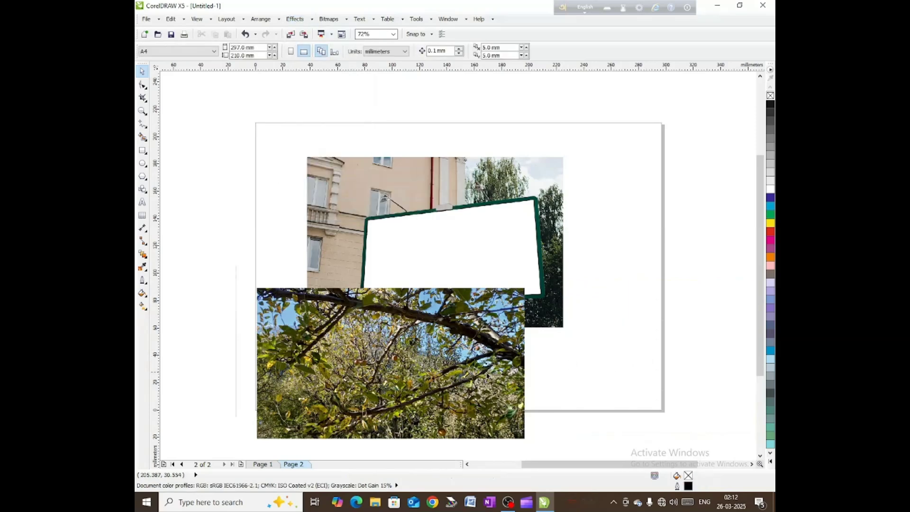
pyautogui.click(447, 369)
pyautogui.press('Delete')
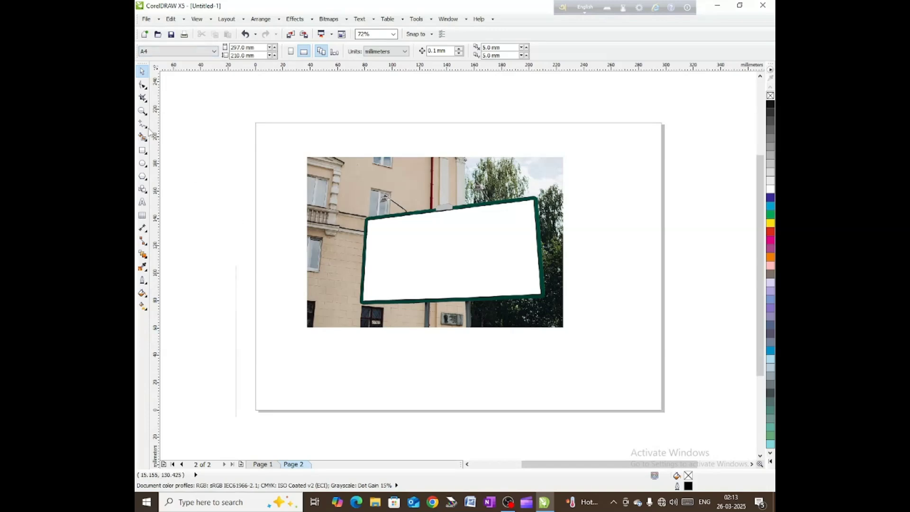
# Import the "this pc" image from the Desktop and place it below the billboard photo at about 134 × 75 mm.
pyautogui.click(147, 19)
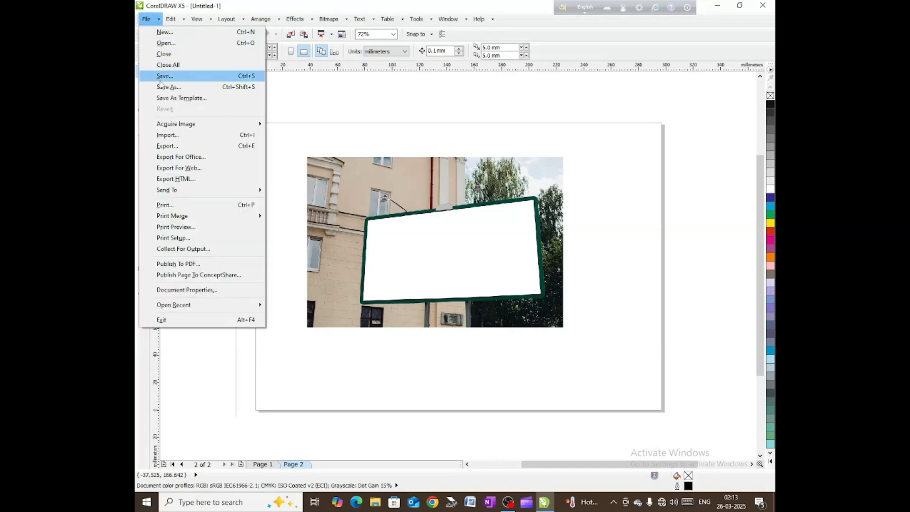
pyautogui.click(175, 136)
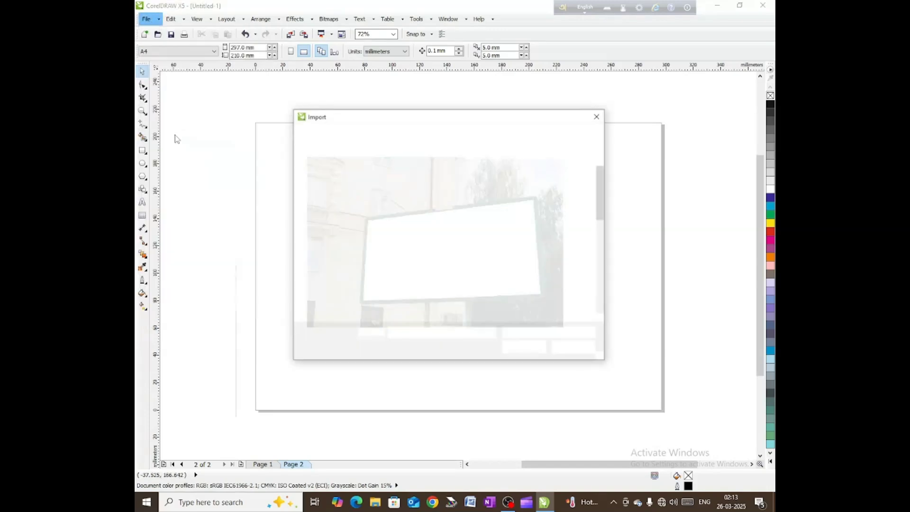
pyautogui.scroll(-2, 476, 242)
pyautogui.scroll(-5, 476, 241)
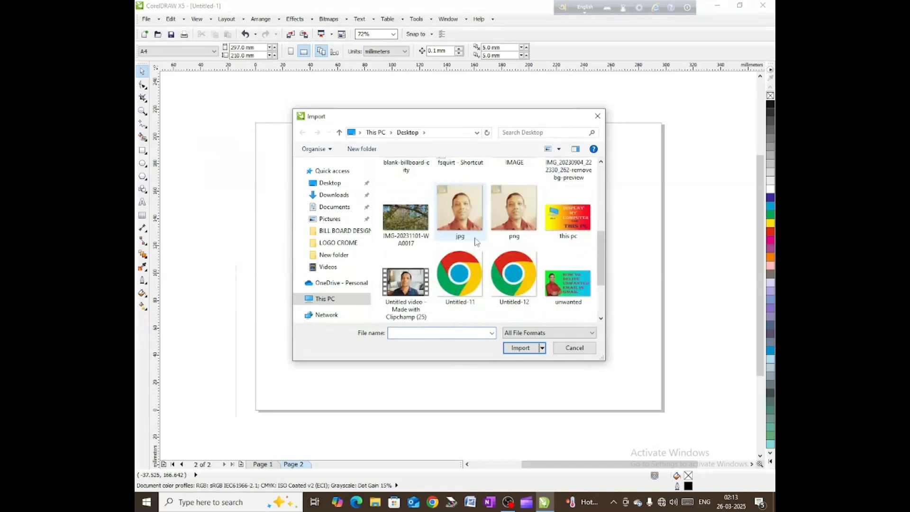
pyautogui.click(567, 223)
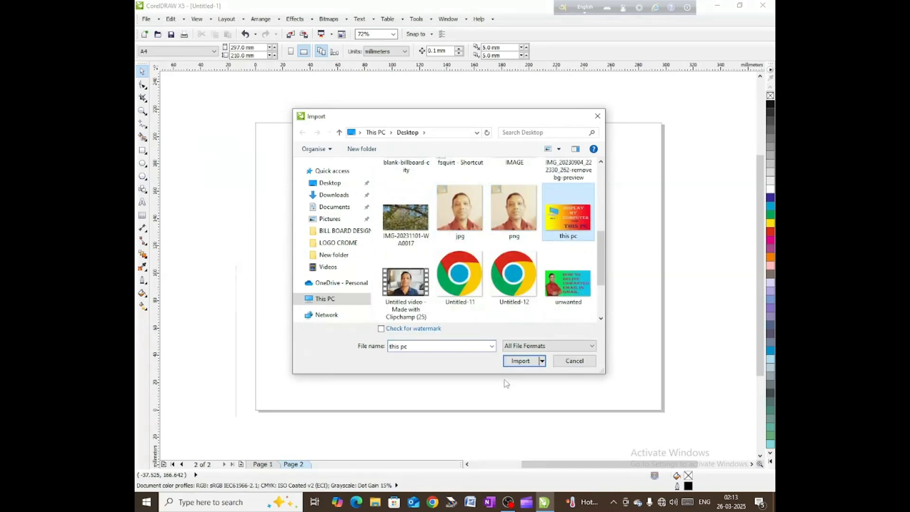
pyautogui.click(518, 361)
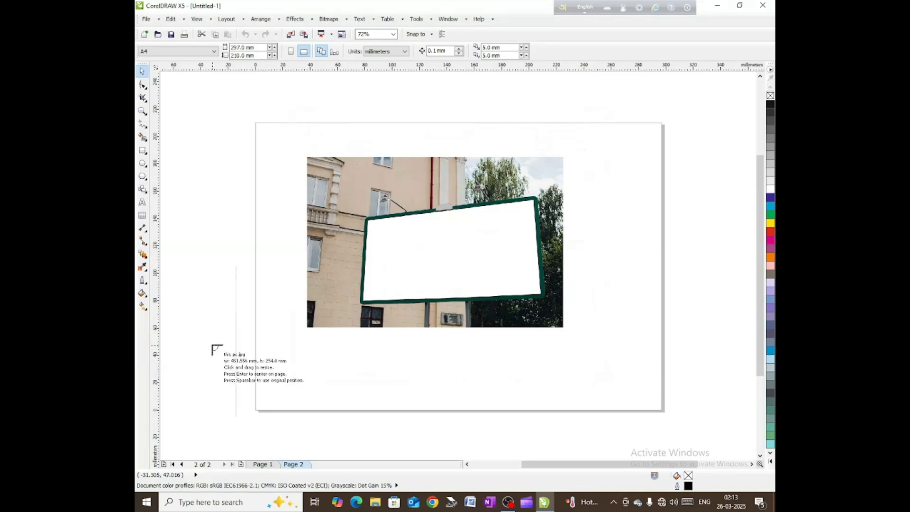
pyautogui.moveTo(268, 338); pyautogui.dragTo(459, 441)
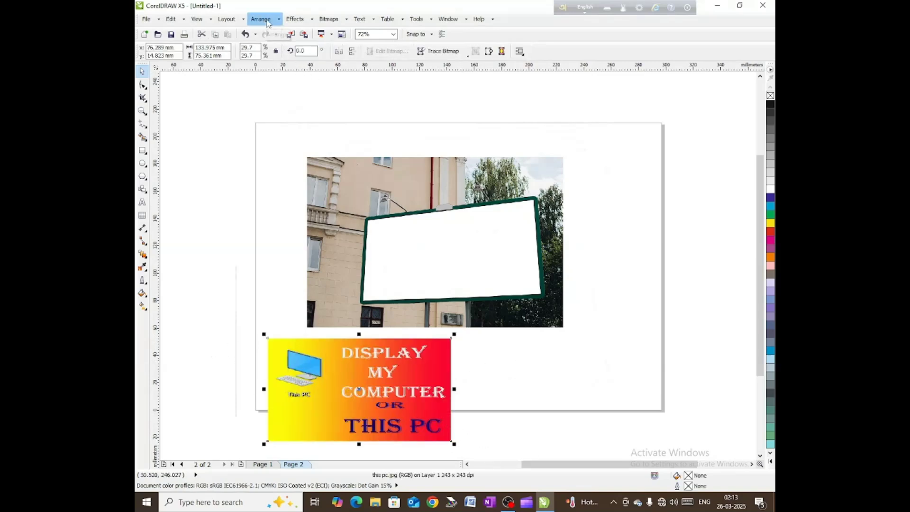
pyautogui.click(289, 20)
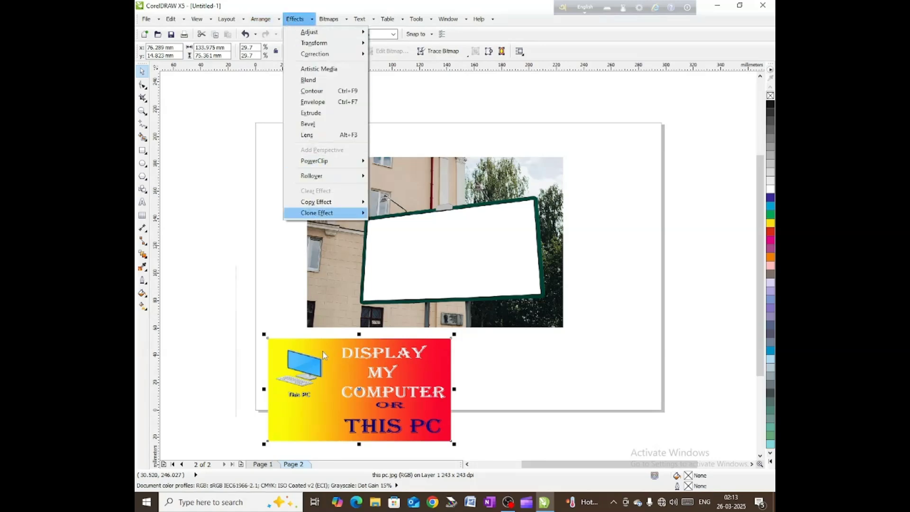
pyautogui.moveTo(327, 158)
pyautogui.click(400, 124)
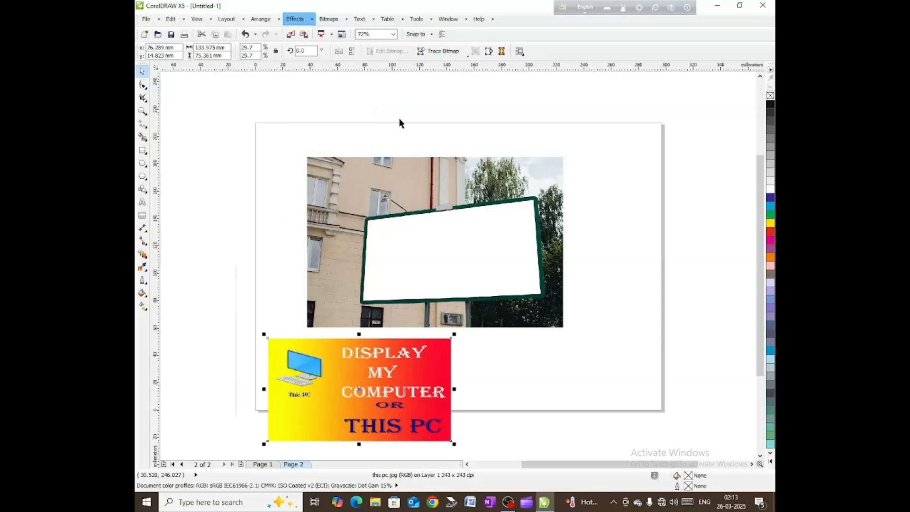
# Convert the "this pc" image to a 300 dpi CMYK Color (32-bit) bitmap with anti-aliasing and transparent background.
pyautogui.click(329, 19)
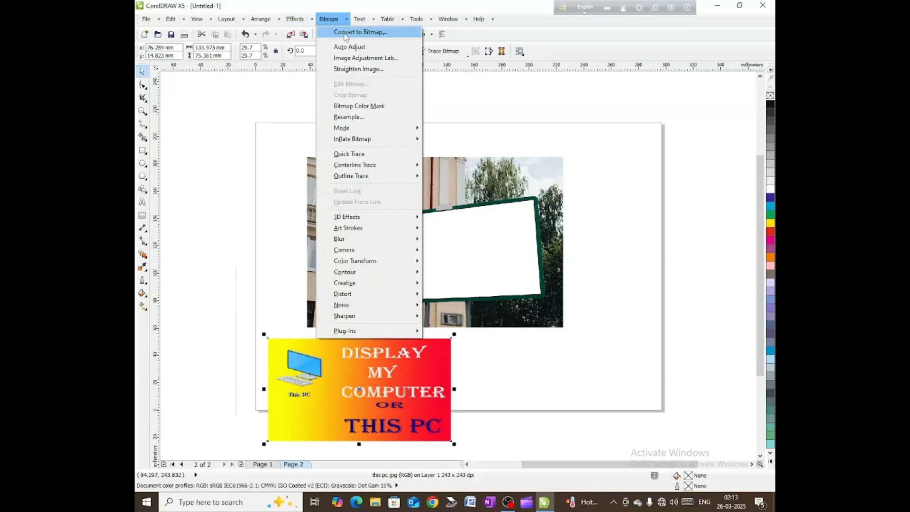
pyautogui.click(344, 33)
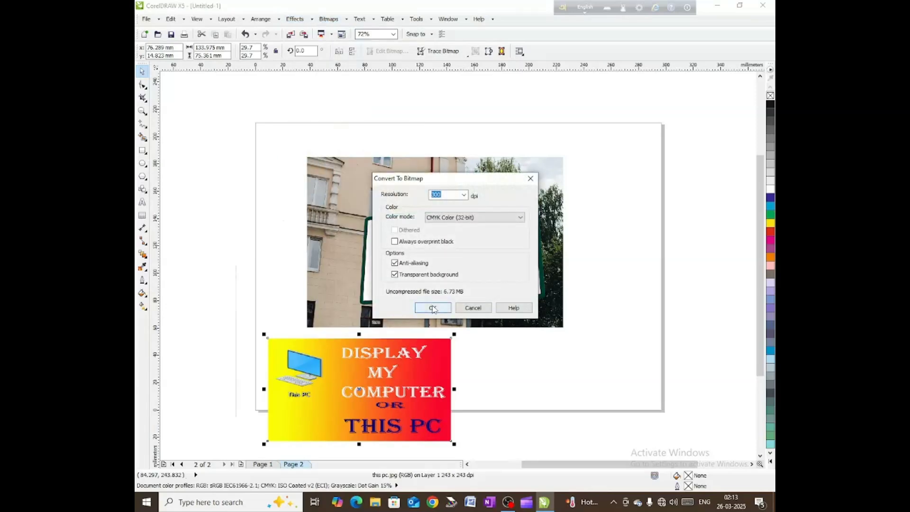
pyautogui.click(433, 308)
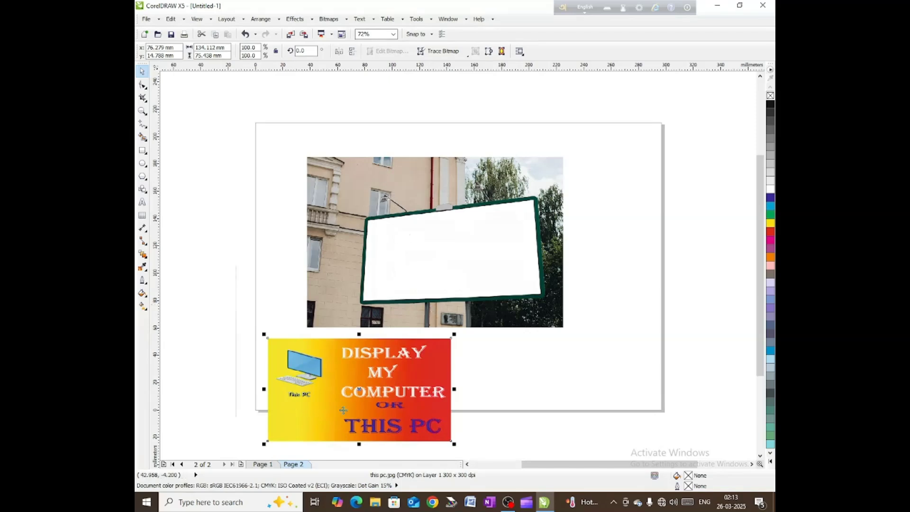
# Outline-trace the "this pc" bitmap as a High quality image, keeping the original, and move the traced group beside it at about x 264, y 14 mm.
pyautogui.click(333, 21)
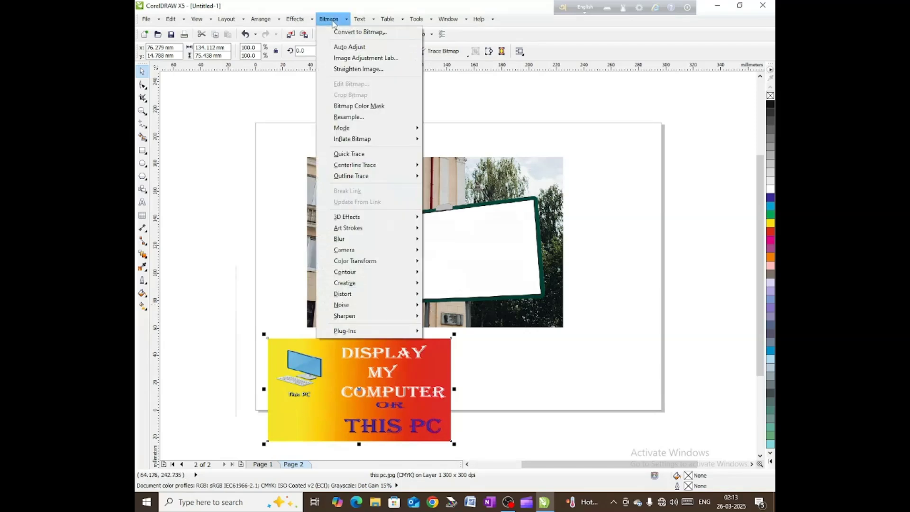
pyautogui.moveTo(352, 179)
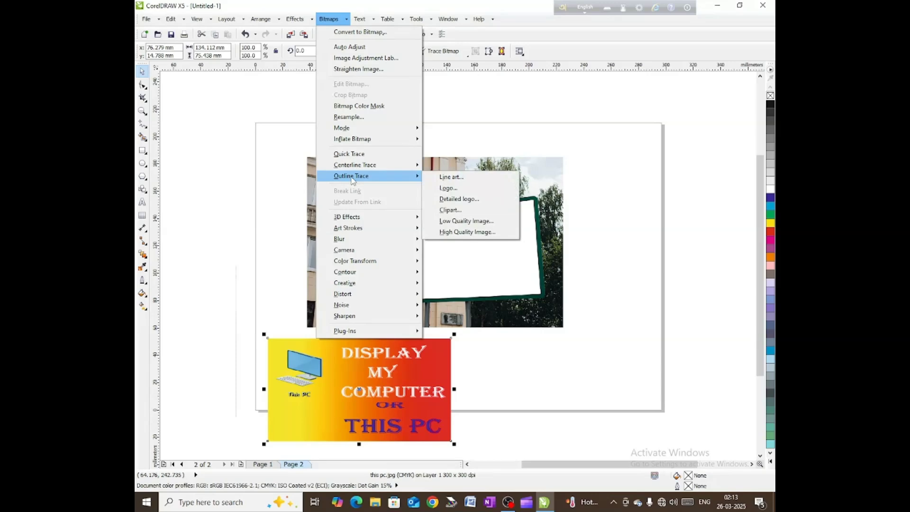
pyautogui.click(461, 232)
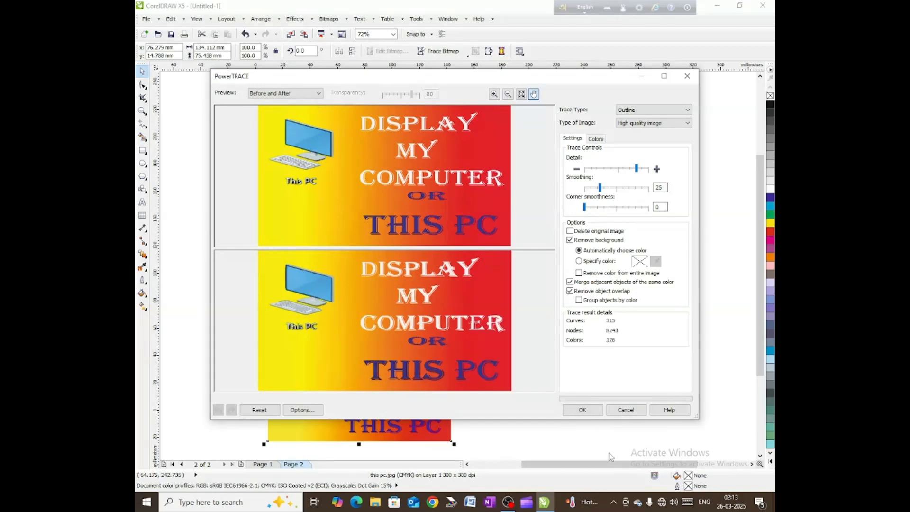
pyautogui.click(582, 410)
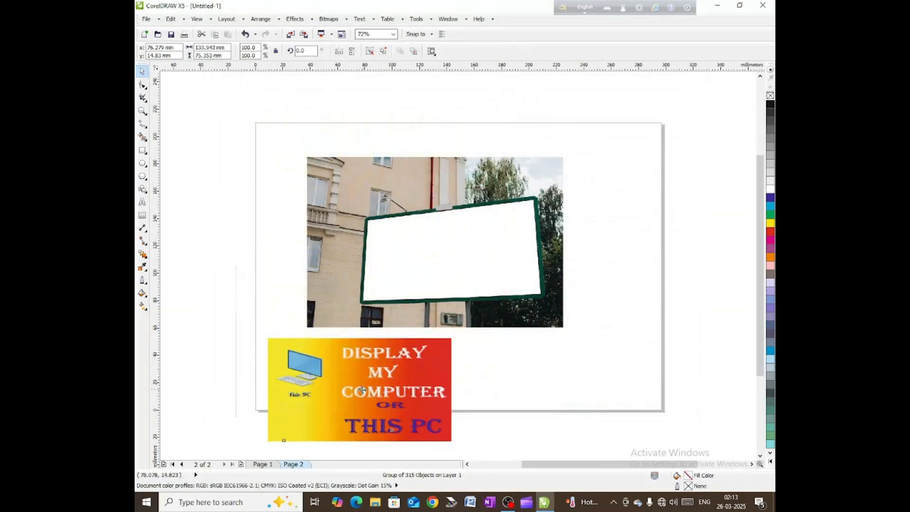
pyautogui.moveTo(360, 391); pyautogui.dragTo(619, 391)
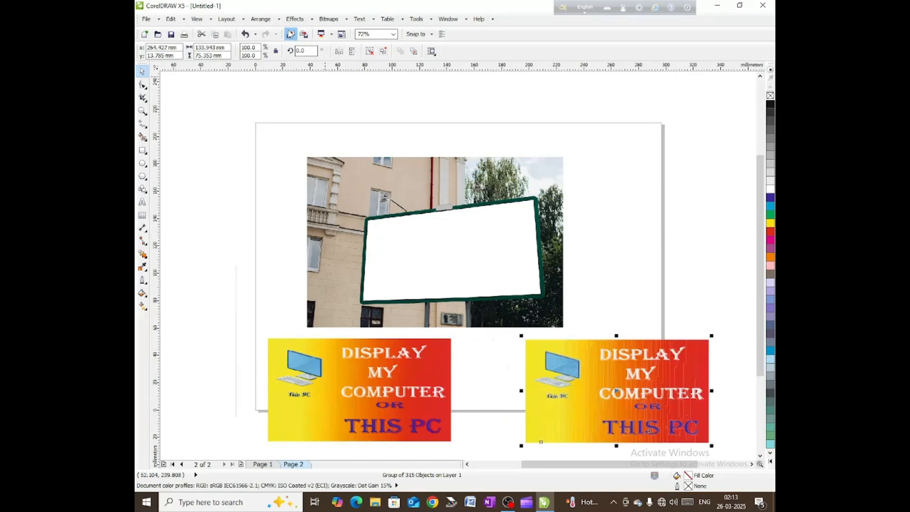
# Compare whether the Add Perspective effect is available for the traced group and for the original "this pc" bitmap.
pyautogui.click(290, 19)
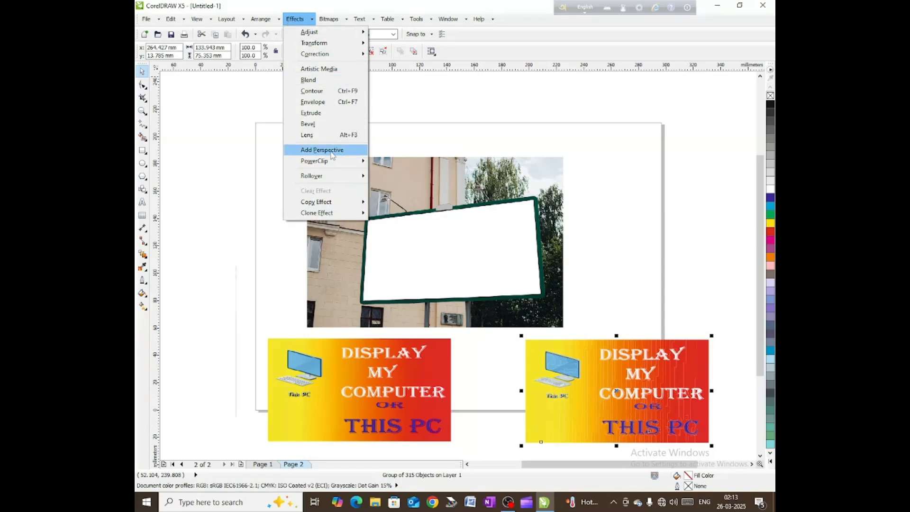
pyautogui.click(397, 368)
pyautogui.click(397, 368)
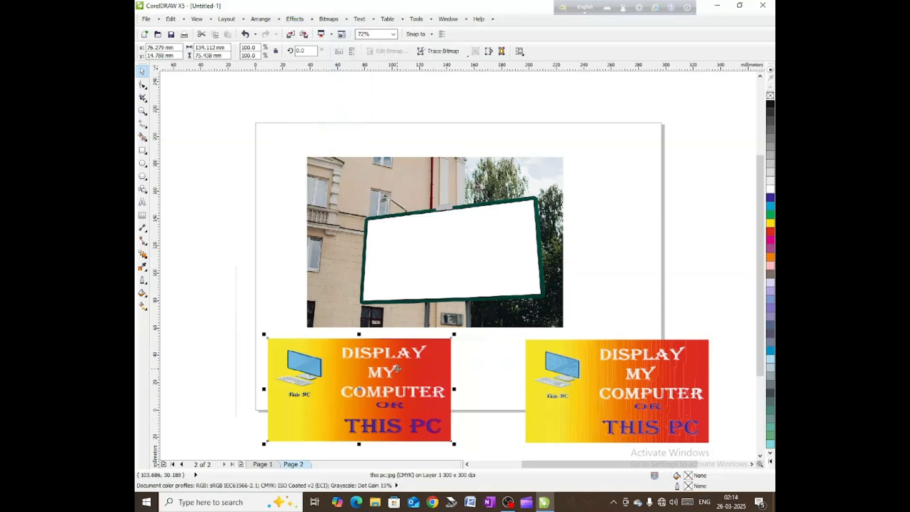
pyautogui.click(303, 21)
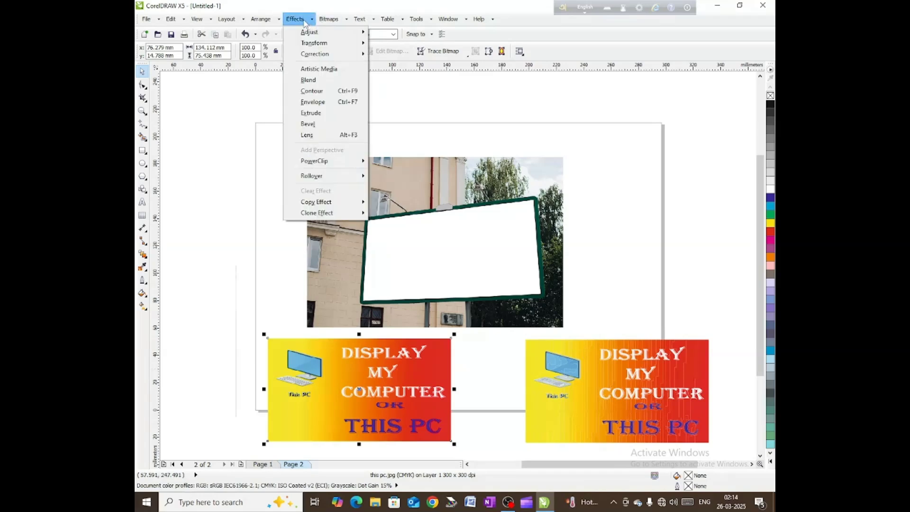
pyautogui.moveTo(328, 158)
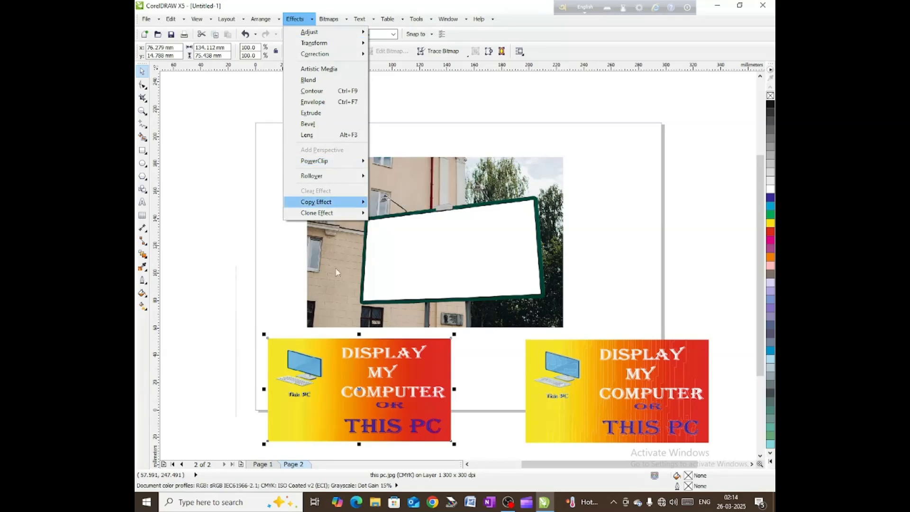
pyautogui.click(594, 368)
pyautogui.click(594, 374)
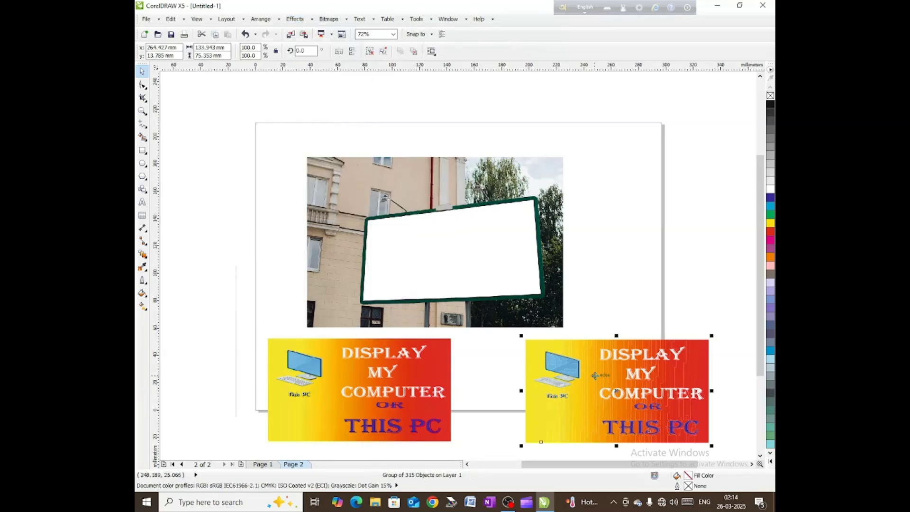
# Move the traced group over the billboard at about x 168, y 105 mm and add a perspective effect to it.
pyautogui.moveTo(594, 375); pyautogui.dragTo(462, 251)
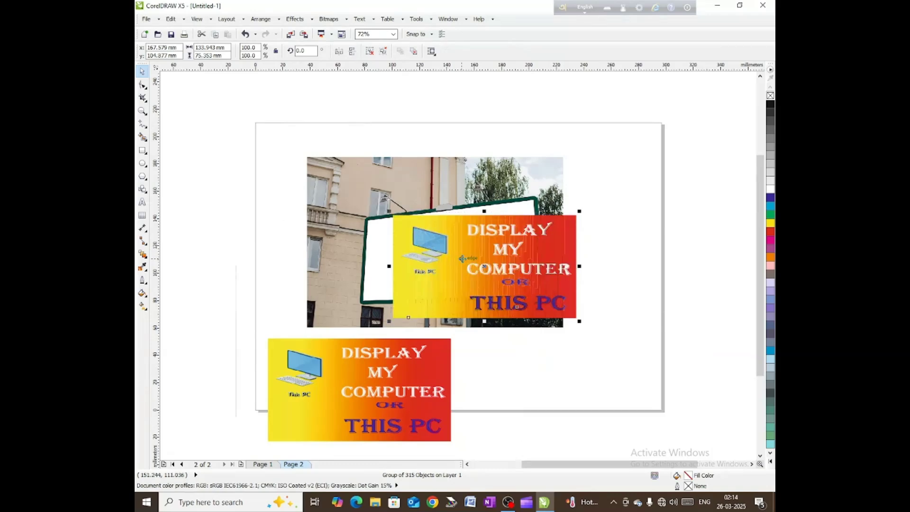
pyautogui.click(294, 20)
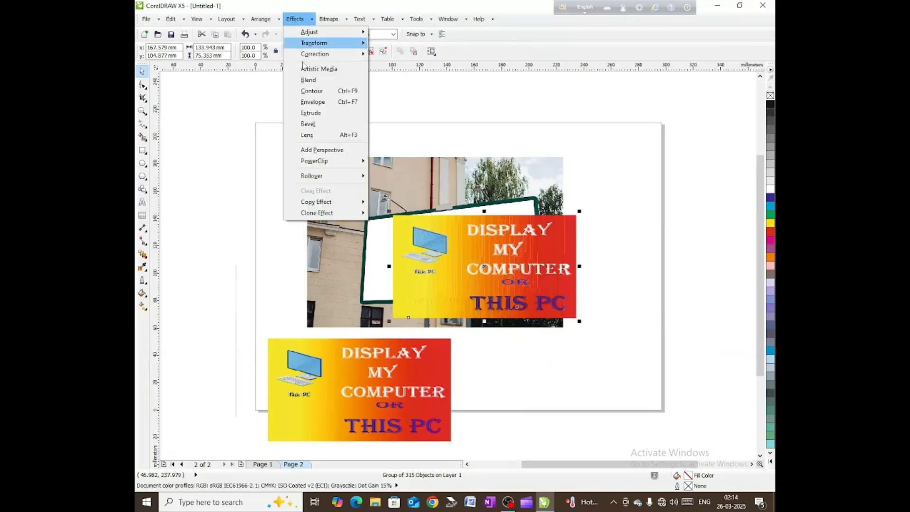
pyautogui.click(330, 150)
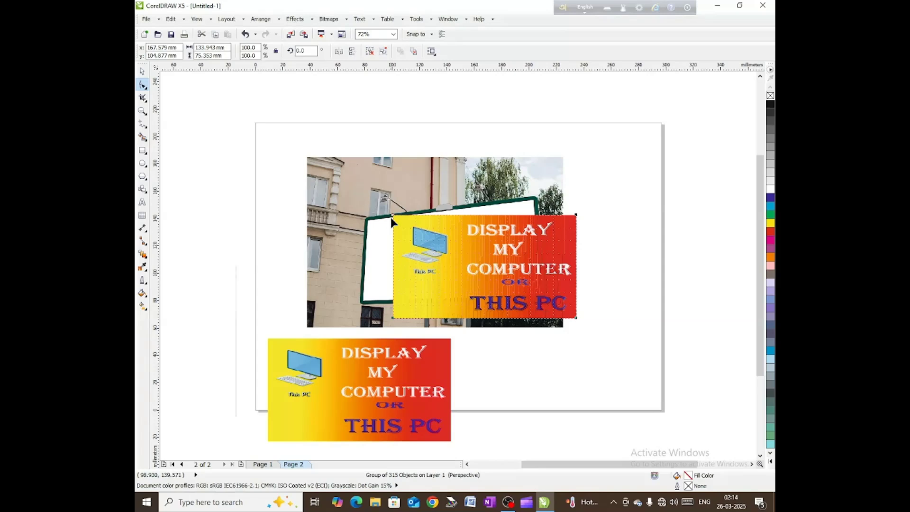
# Fit the traced group's four perspective corners to the inner corners of the billboard's white panel.
pyautogui.moveTo(392, 215); pyautogui.dragTo(369, 223)
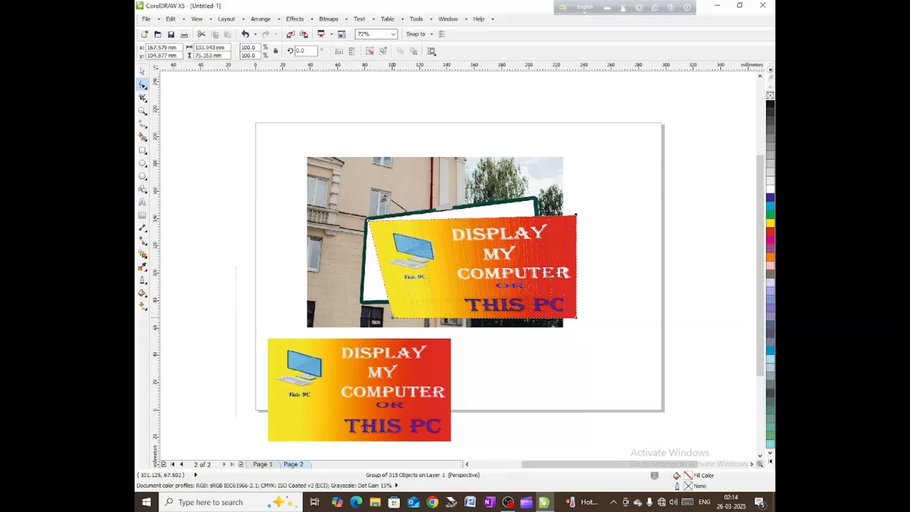
pyautogui.moveTo(393, 322); pyautogui.dragTo(363, 301)
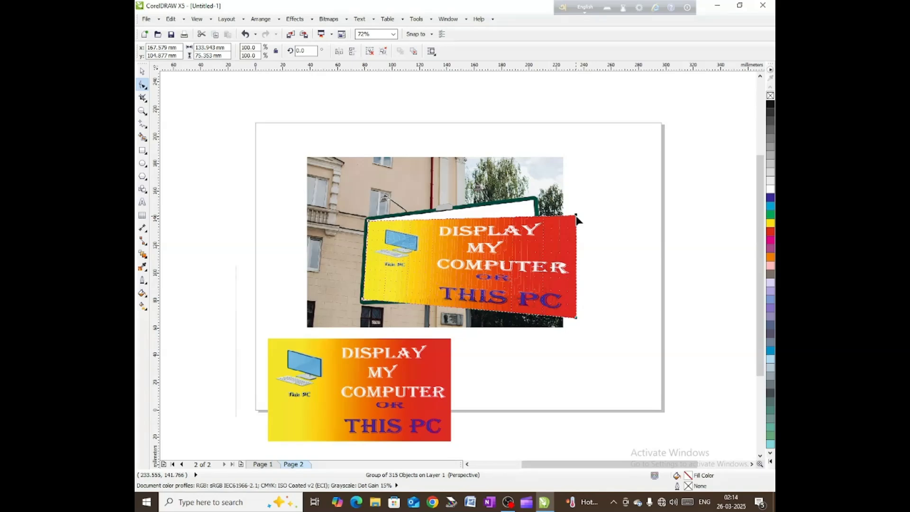
pyautogui.moveTo(577, 218); pyautogui.dragTo(533, 204)
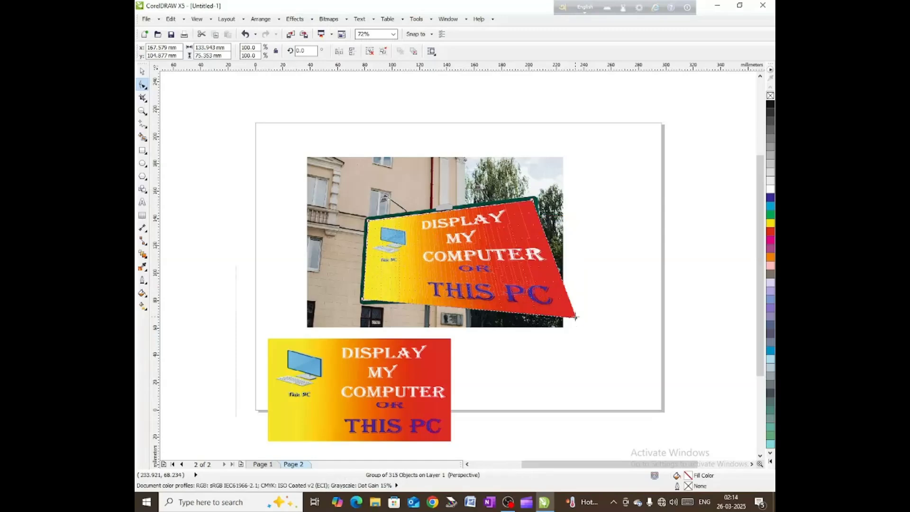
pyautogui.moveTo(530, 299); pyautogui.dragTo(540, 297)
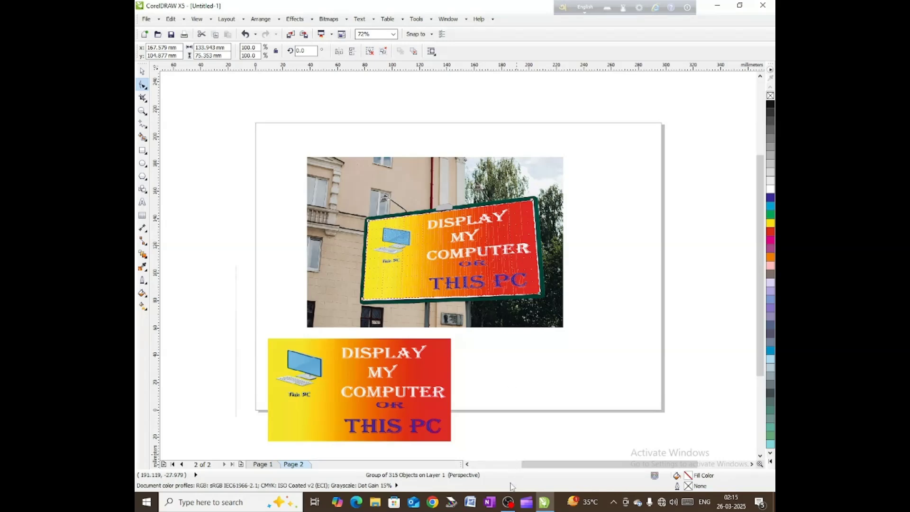
pyautogui.click(507, 506)
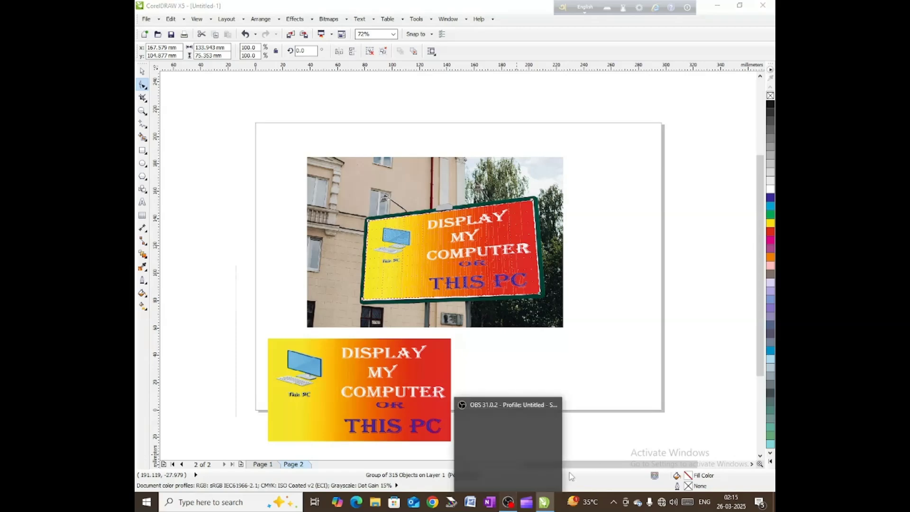